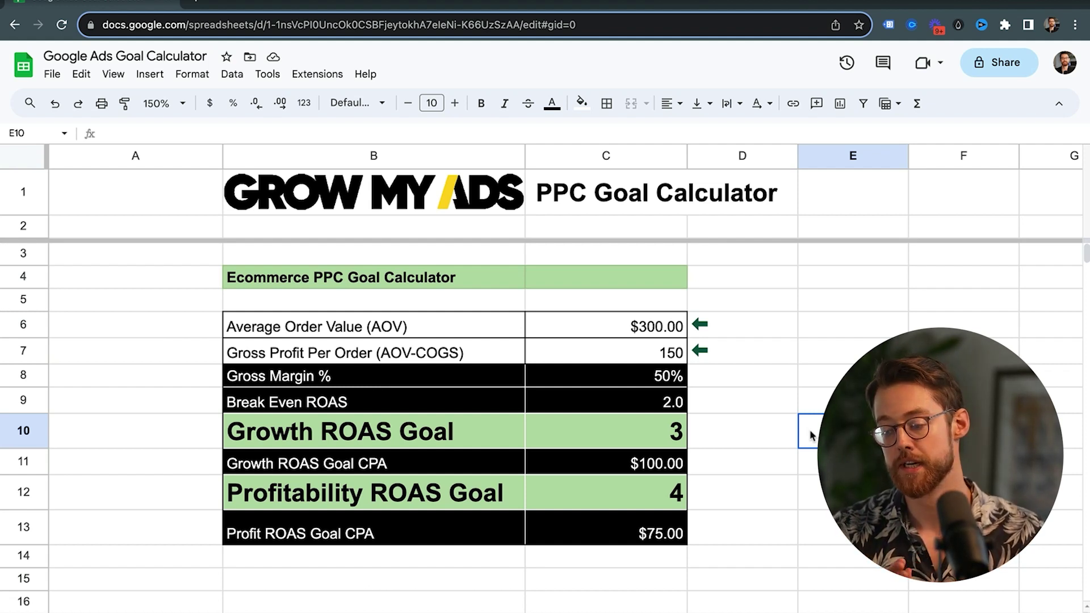
Examine the Profitability ROAS Goal row in the Ecommerce PPC Goal Calculator, including the formula behind its value
{"action": "left_click", "coordinate": [470, 495]}
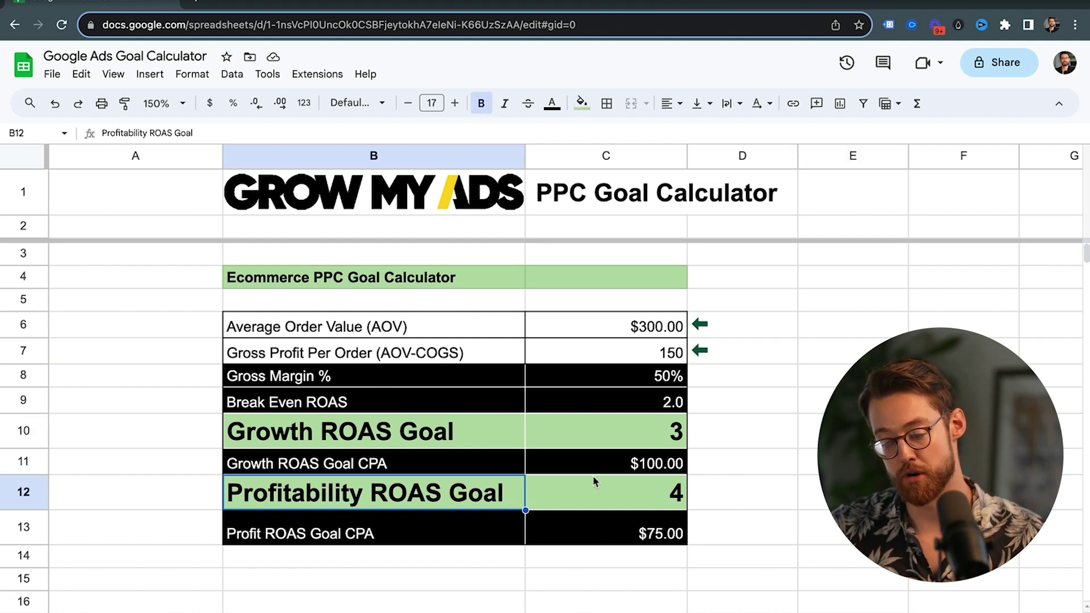
{"action": "left_click", "coordinate": [675, 487]}
{"action": "left_click", "coordinate": [810, 499]}
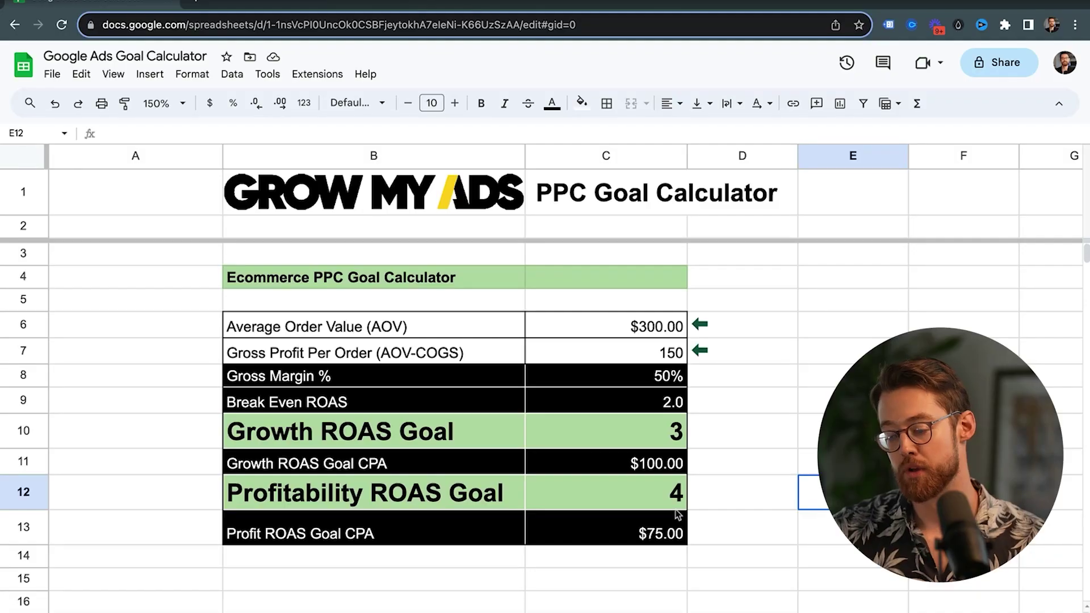
{"action": "left_click", "coordinate": [670, 498]}
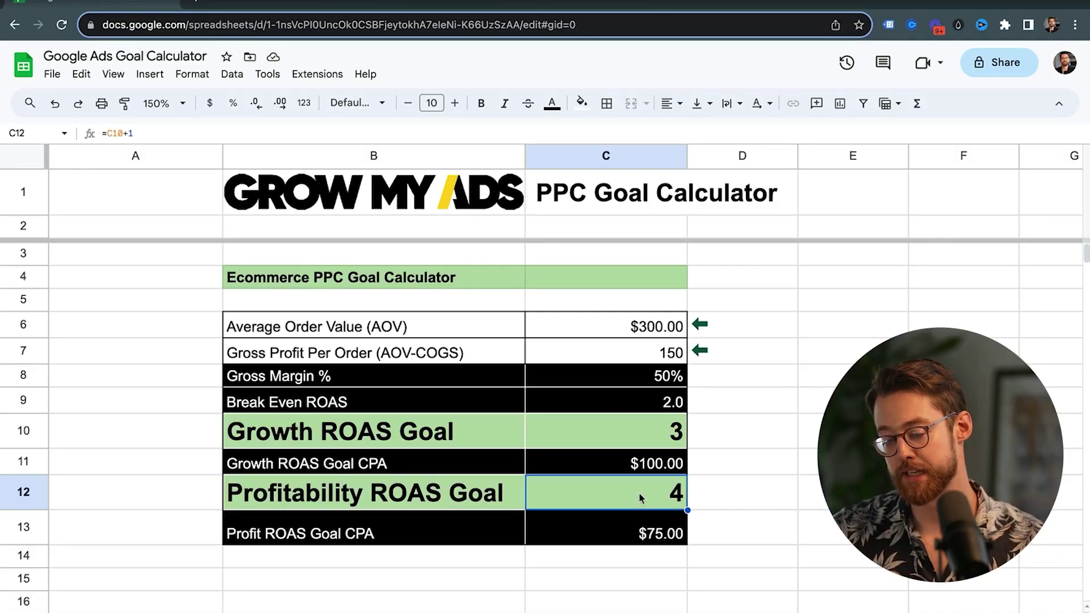
{"action": "left_click", "coordinate": [500, 495]}
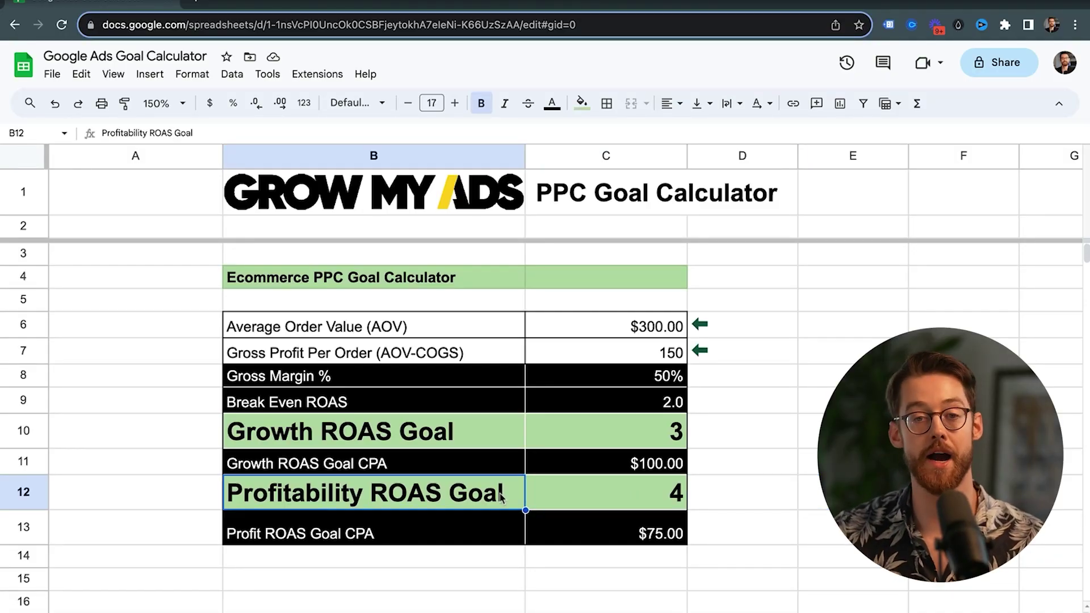
{"action": "left_click", "coordinate": [658, 505]}
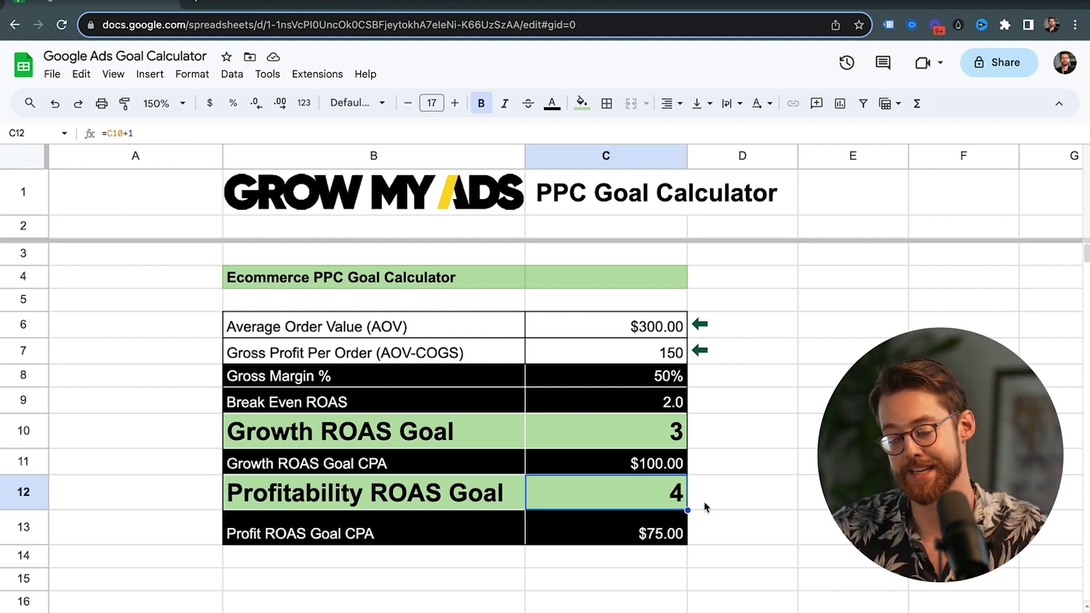
{"action": "left_click", "coordinate": [704, 502]}
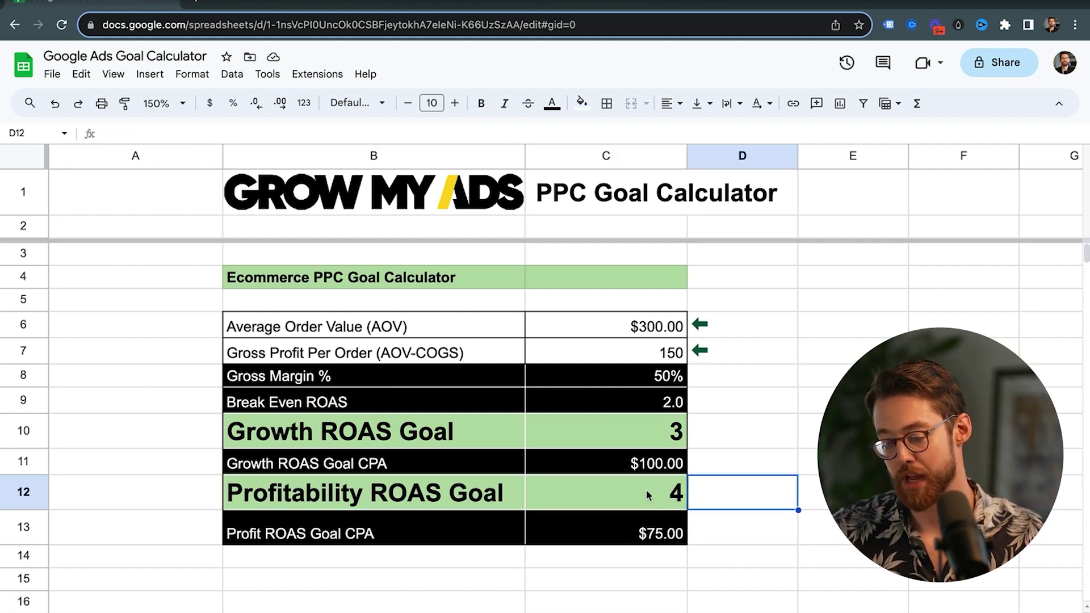
Compare the Break Even ROAS, Growth ROAS Goal, Growth ROAS Goal CPA and Profitability ROAS Goal cells in the ecommerce calculator
{"action": "left_click", "coordinate": [653, 402]}
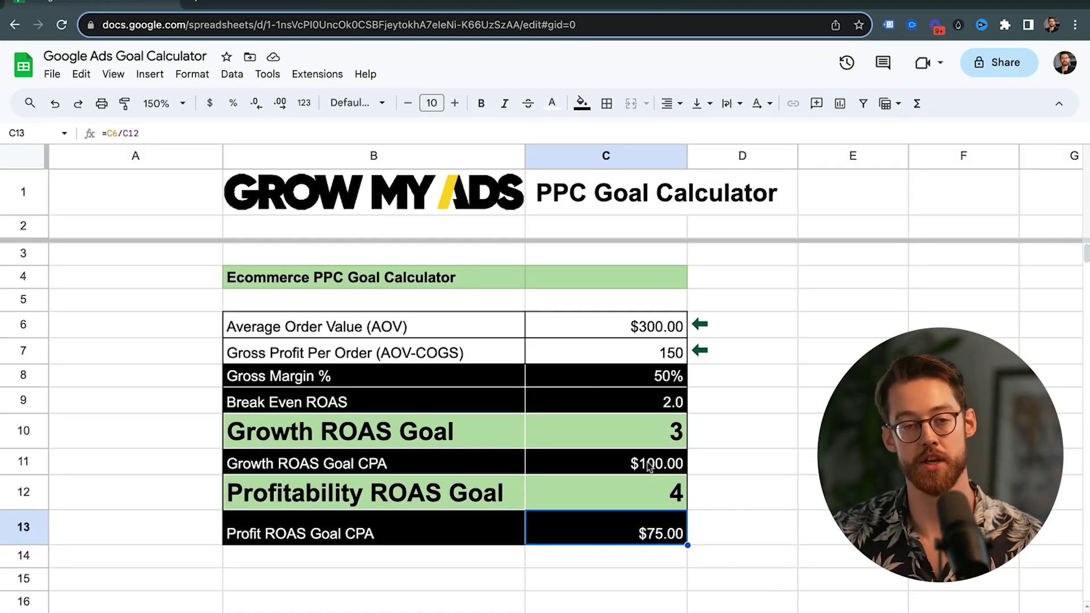
{"action": "left_click", "coordinate": [642, 427]}
{"action": "left_click", "coordinate": [645, 504]}
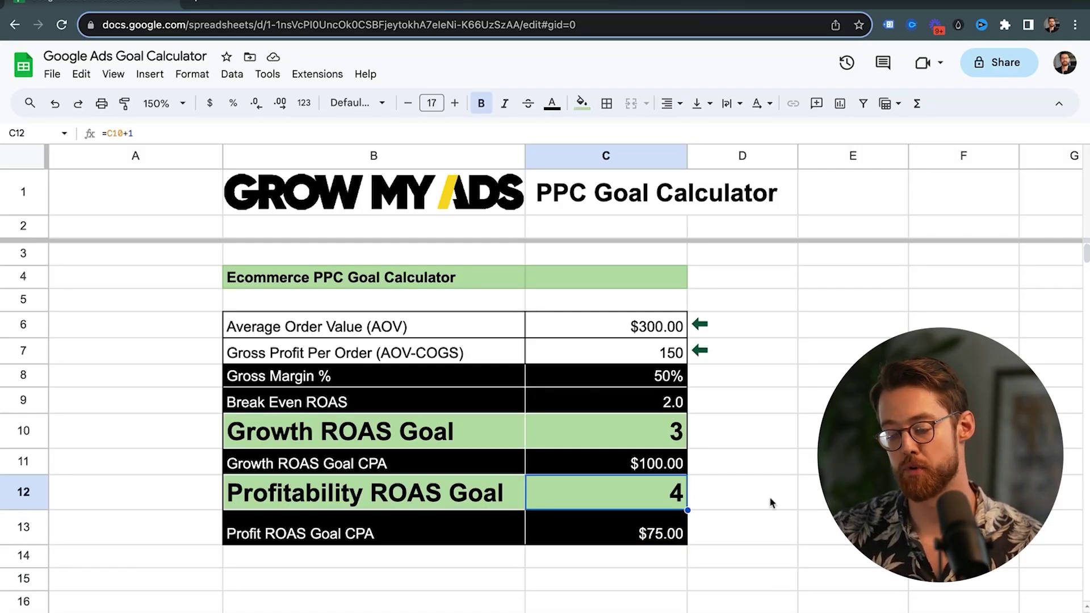
{"action": "left_click", "coordinate": [772, 502]}
{"action": "left_click", "coordinate": [829, 497]}
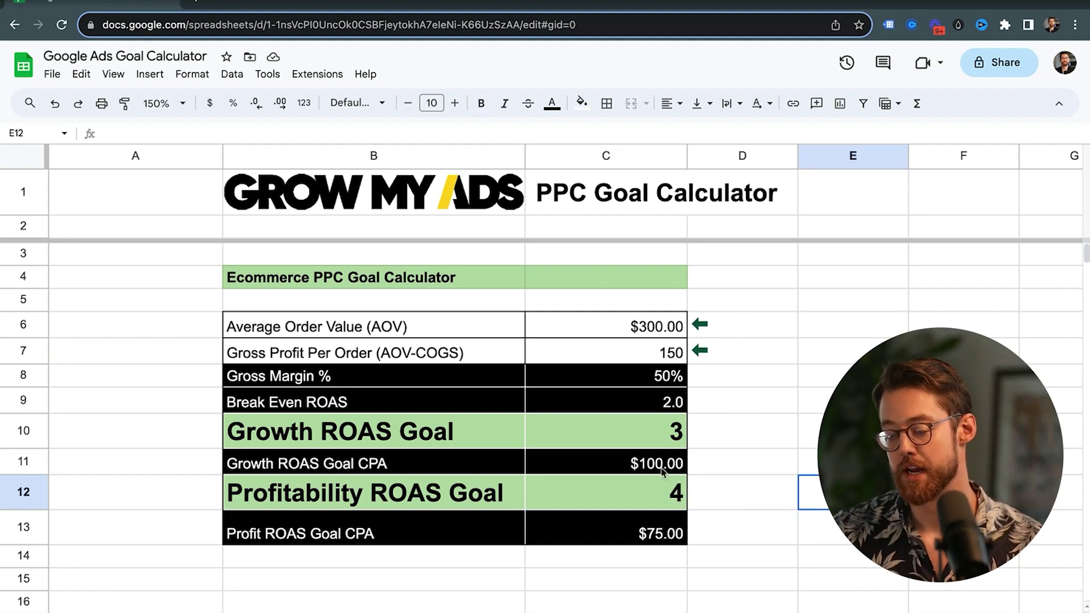
{"action": "left_click", "coordinate": [641, 468]}
{"action": "left_click", "coordinate": [716, 468]}
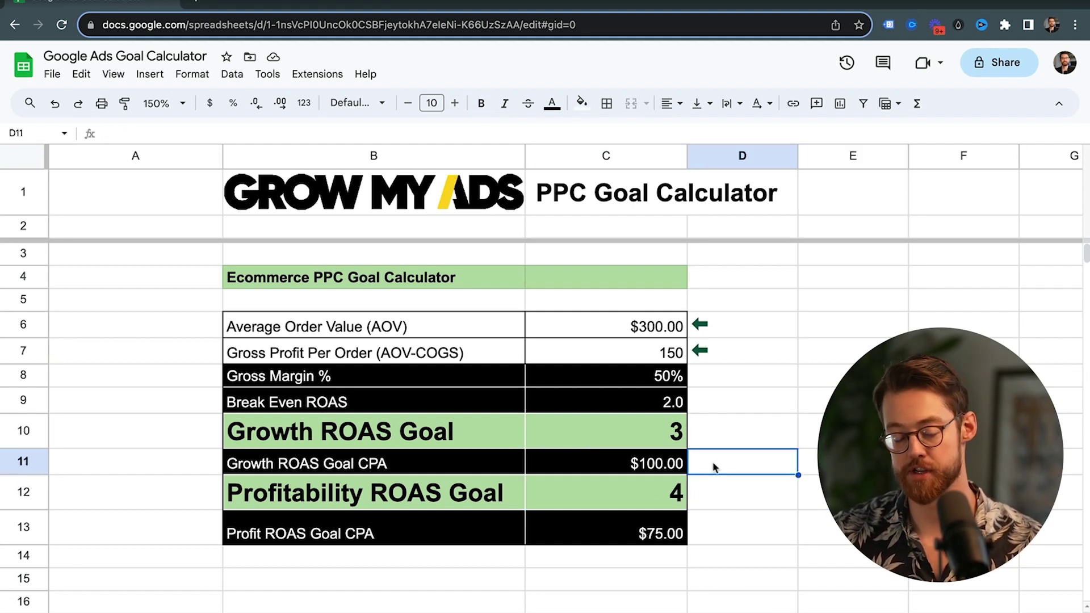
{"action": "left_click", "coordinate": [655, 436]}
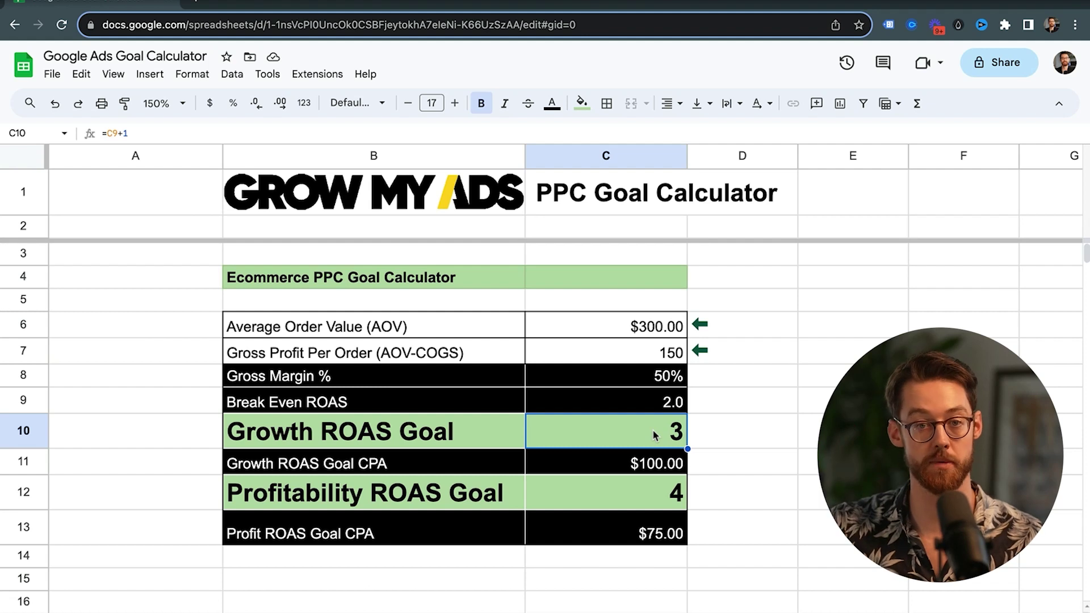
{"action": "left_click", "coordinate": [734, 503]}
{"action": "left_click", "coordinate": [829, 496]}
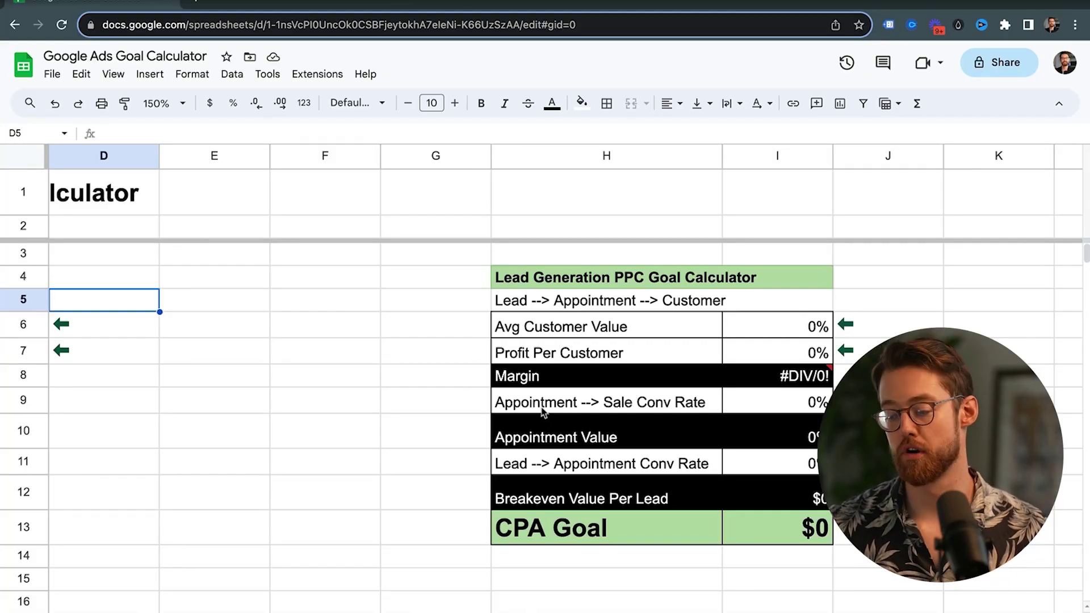
Set the Avg Customer Value in the Lead Generation PPC Goal Calculator to $5,000
{"action": "scroll", "coordinate": [542, 412], "scroll_direction": "right", "scroll_amount": 1}
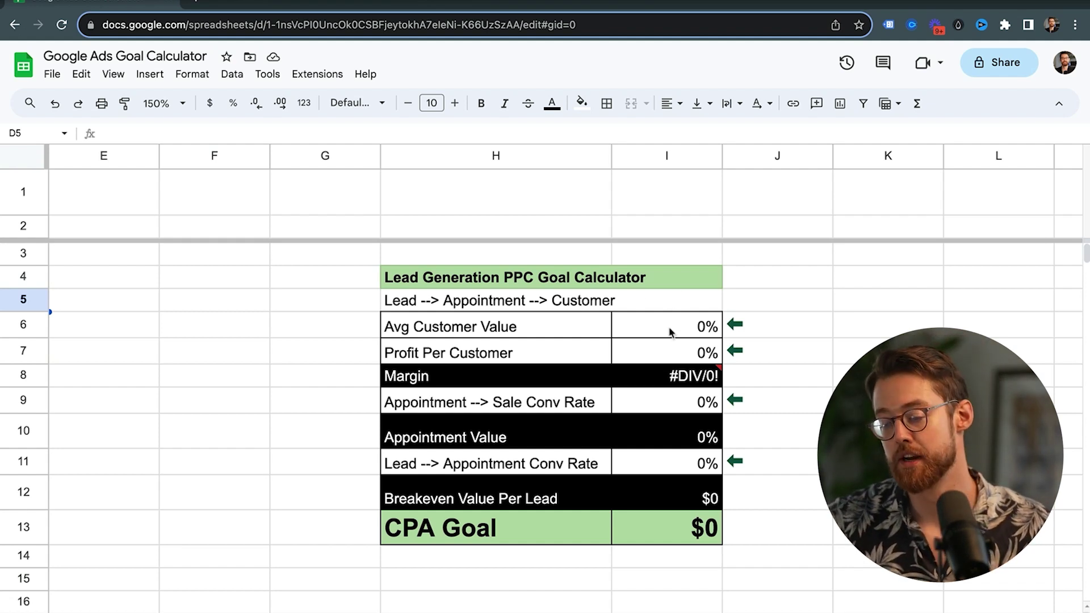
{"action": "left_click", "coordinate": [398, 302]}
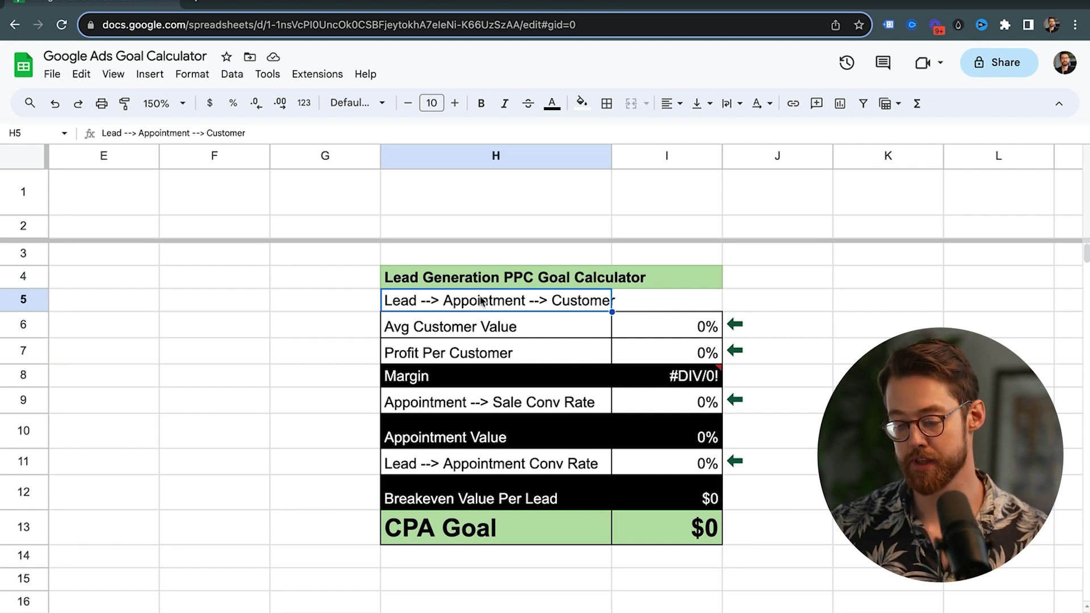
{"action": "left_click", "coordinate": [501, 330]}
{"action": "left_click", "coordinate": [633, 333]}
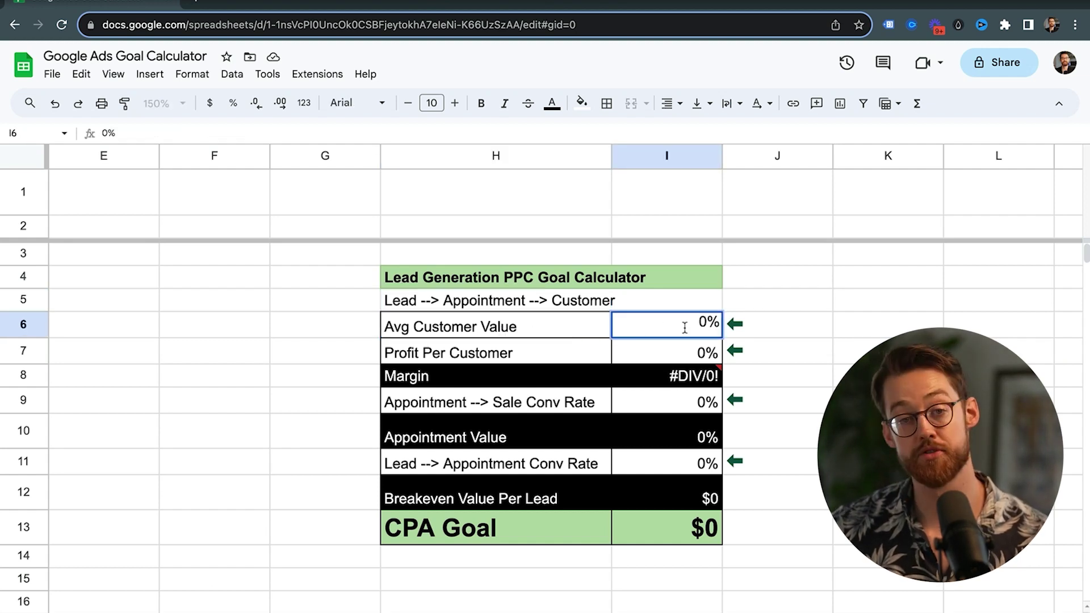
{"action": "key", "text": "shift+Right"}
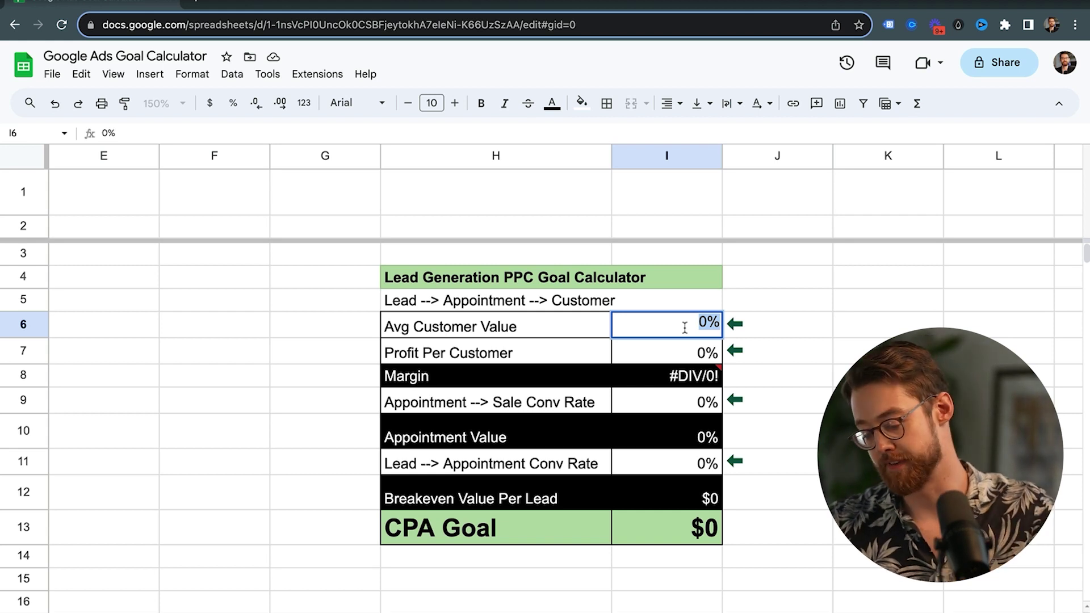
{"action": "type", "text": "$50"}
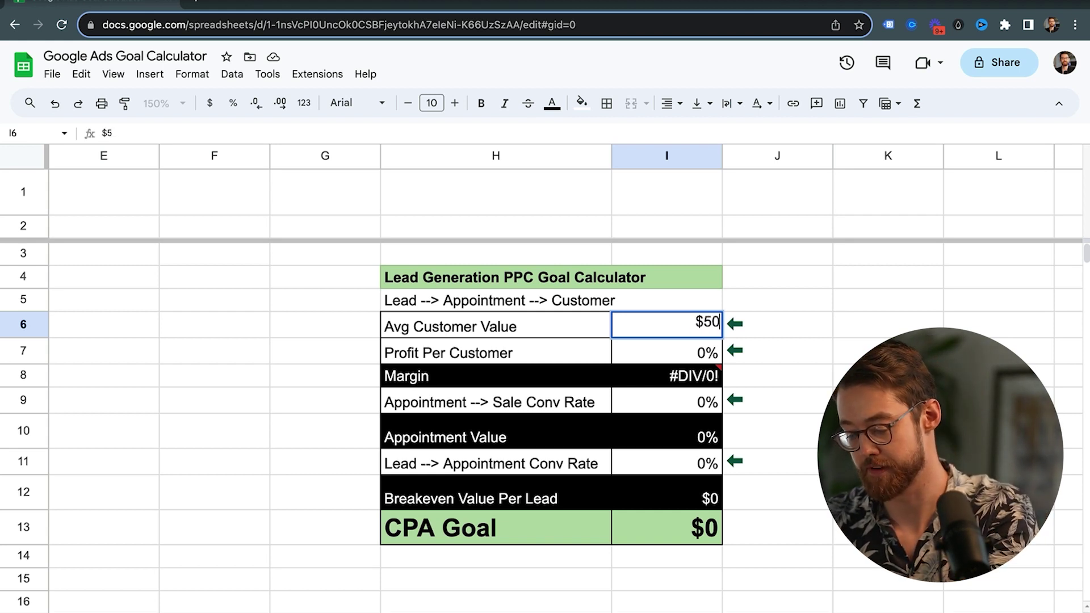
{"action": "type", "text": "00"}
{"action": "key", "text": "Return"}
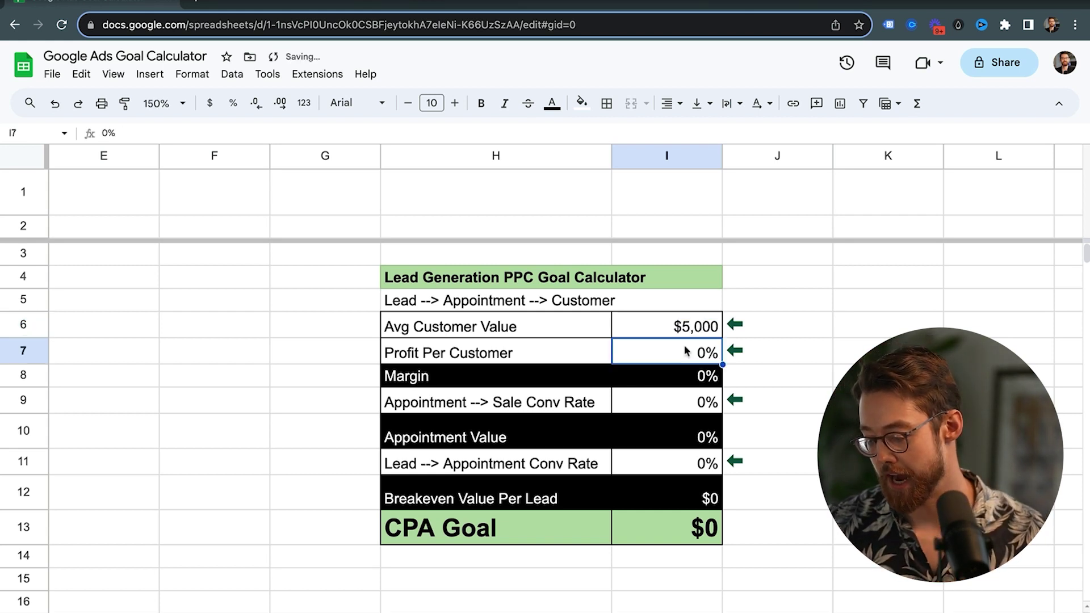
Enter 2000 as the Profit Per Customer in the lead generation calculator
{"action": "double_click", "coordinate": [696, 348]}
{"action": "key", "text": "shift+Right"}
{"action": "key", "text": "shift+Right"}
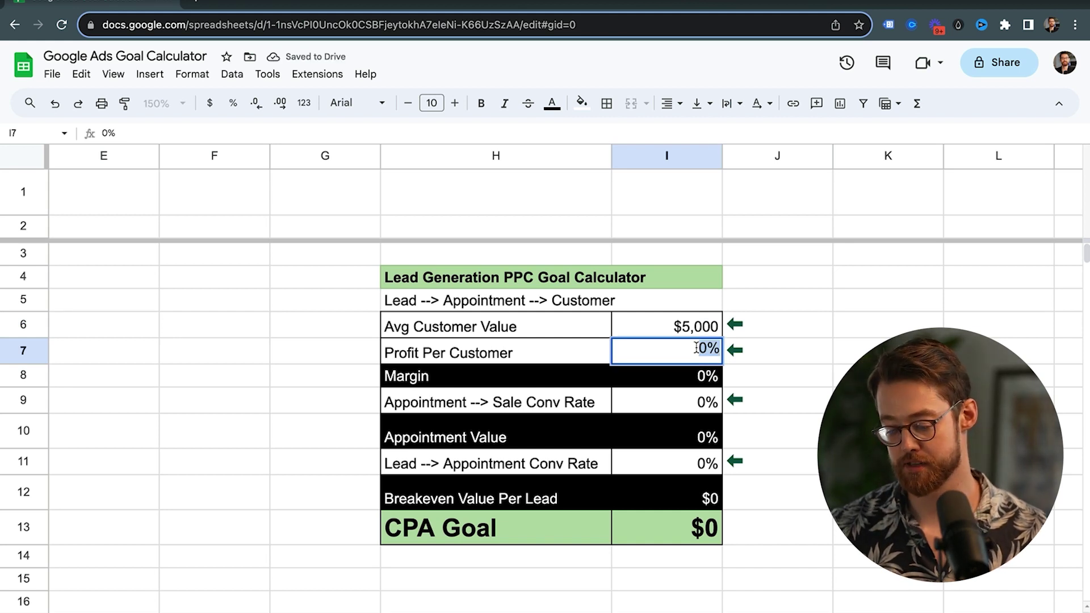
{"action": "type", "text": "20"}
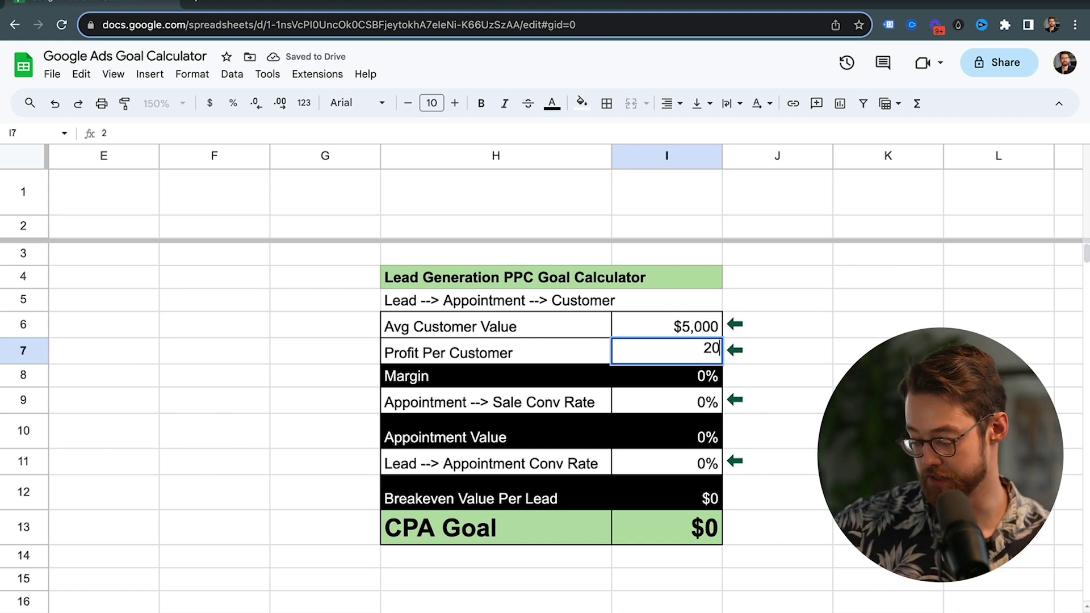
{"action": "type", "text": "00"}
{"action": "left_click", "coordinate": [888, 375]}
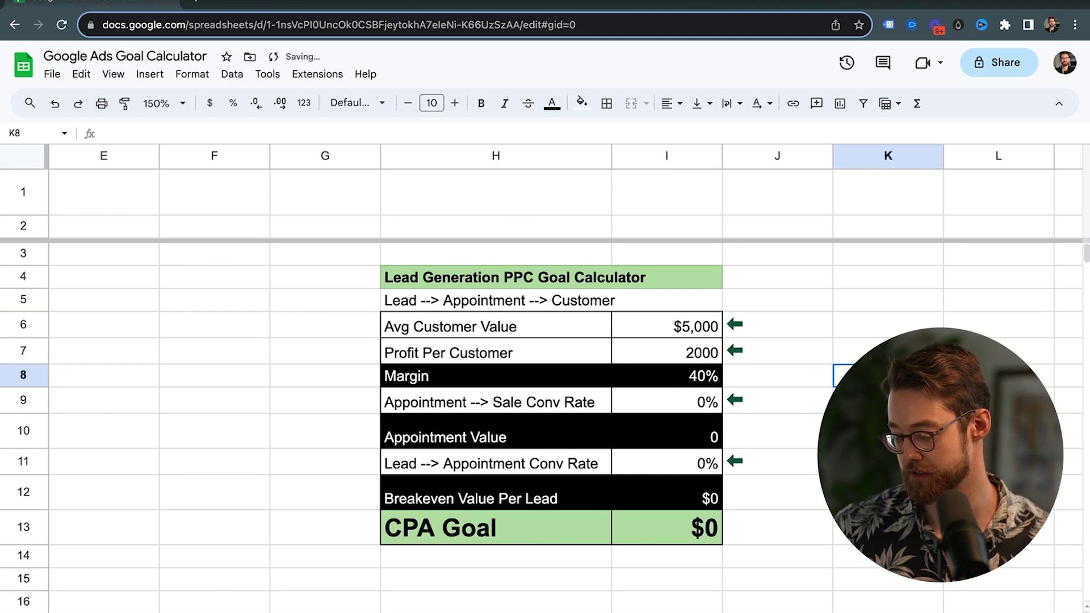
Format the Profit Per Customer amount as dollar currency without decimals
{"action": "left_click", "coordinate": [718, 358]}
{"action": "left_click", "coordinate": [210, 103]}
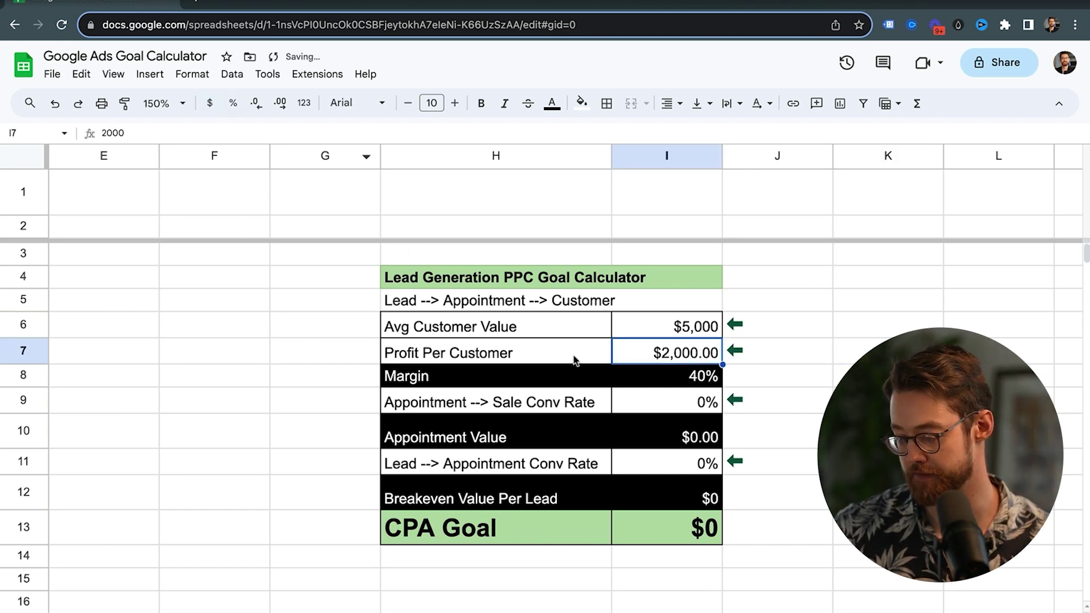
{"action": "key", "text": "ctrl+z"}
{"action": "left_click", "coordinate": [677, 382]}
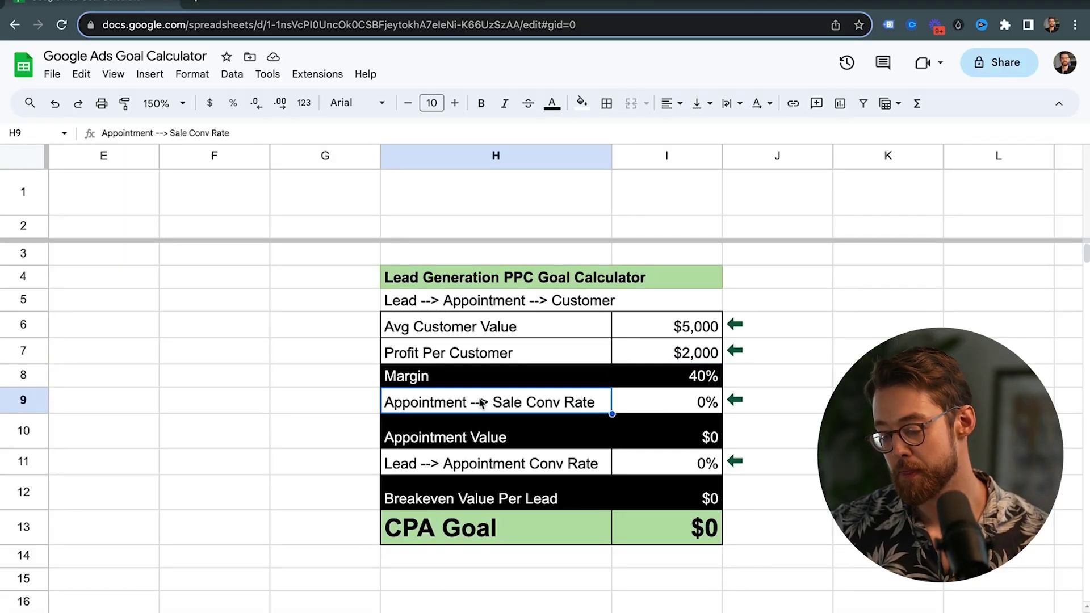
Enter 33 as the Appointment --> Sale Conv Rate in the lead generation calculator
{"action": "left_click", "coordinate": [676, 397]}
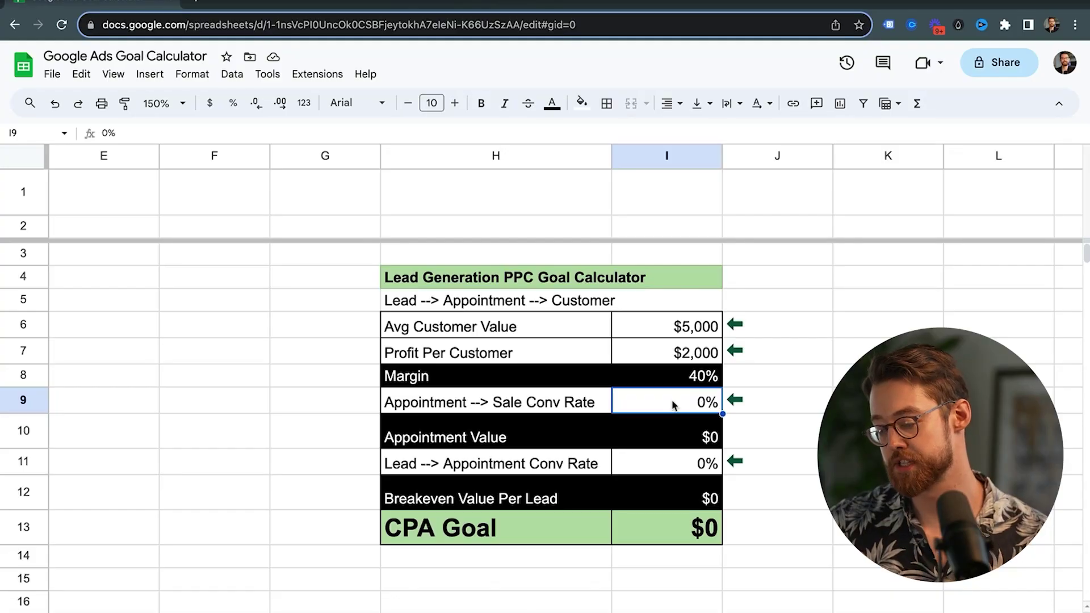
{"action": "double_click", "coordinate": [672, 401]}
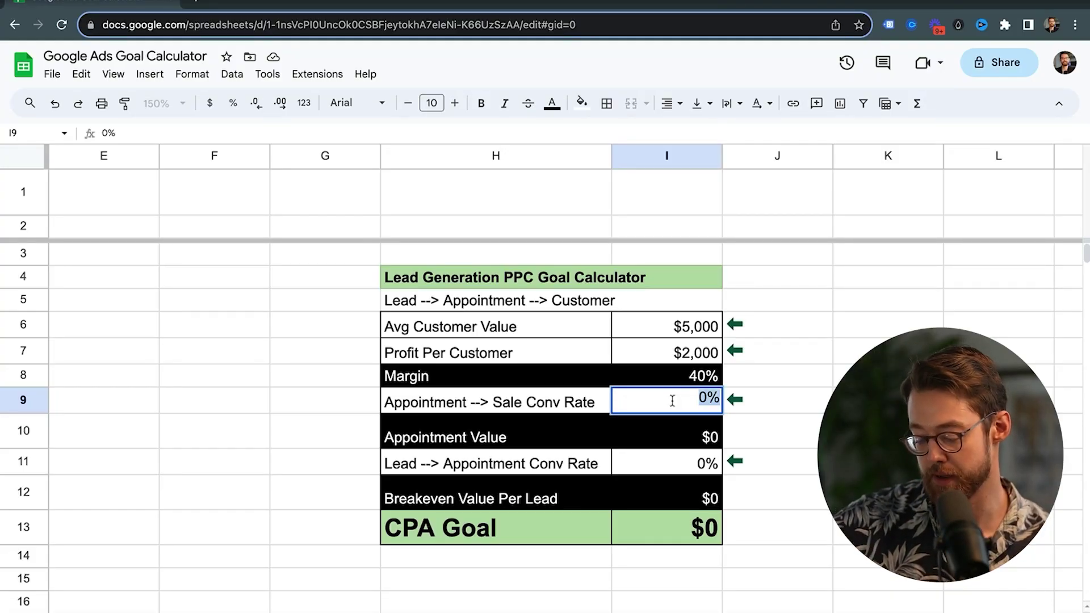
{"action": "type", "text": "33"}
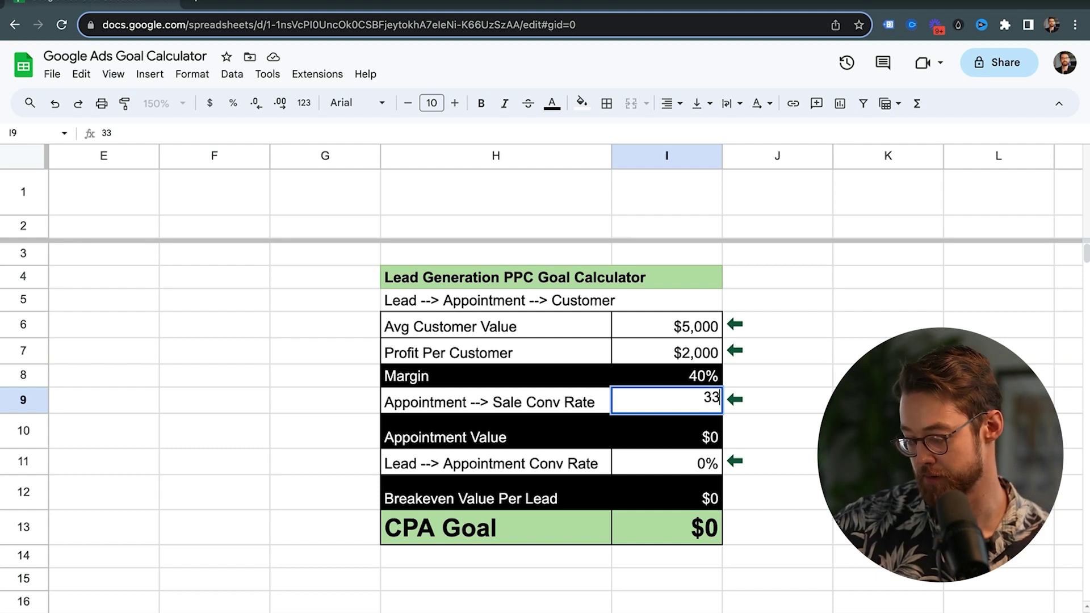
{"action": "key", "text": "Tab"}
{"action": "key", "text": "Tab"}
Format the Appointment --> Sale Conv Rate as a percentage and correct its value to 33%
{"action": "left_click", "coordinate": [680, 398]}
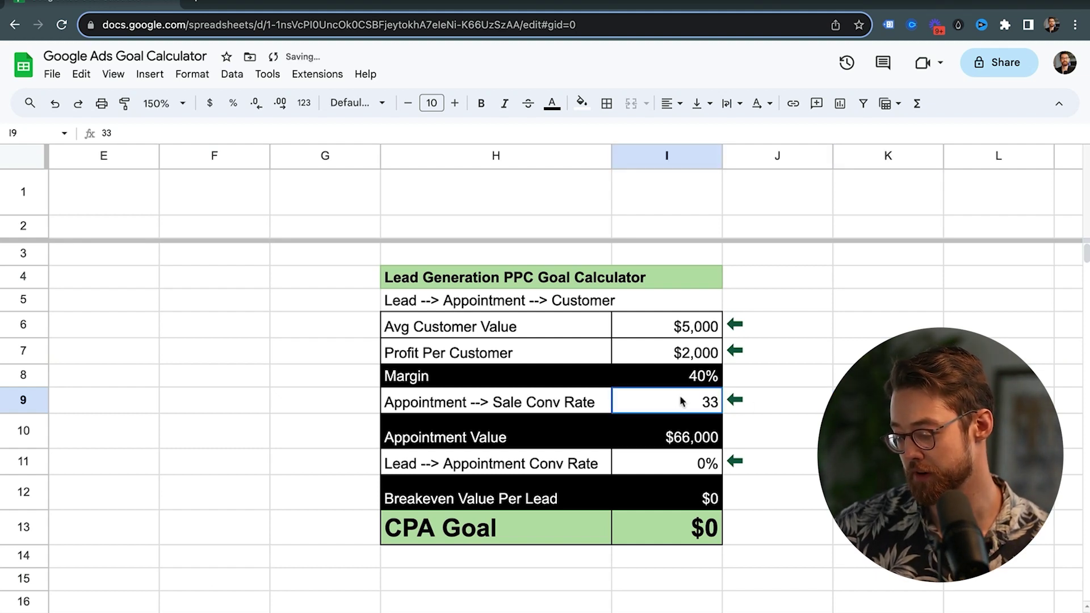
{"action": "left_click", "coordinate": [233, 102]}
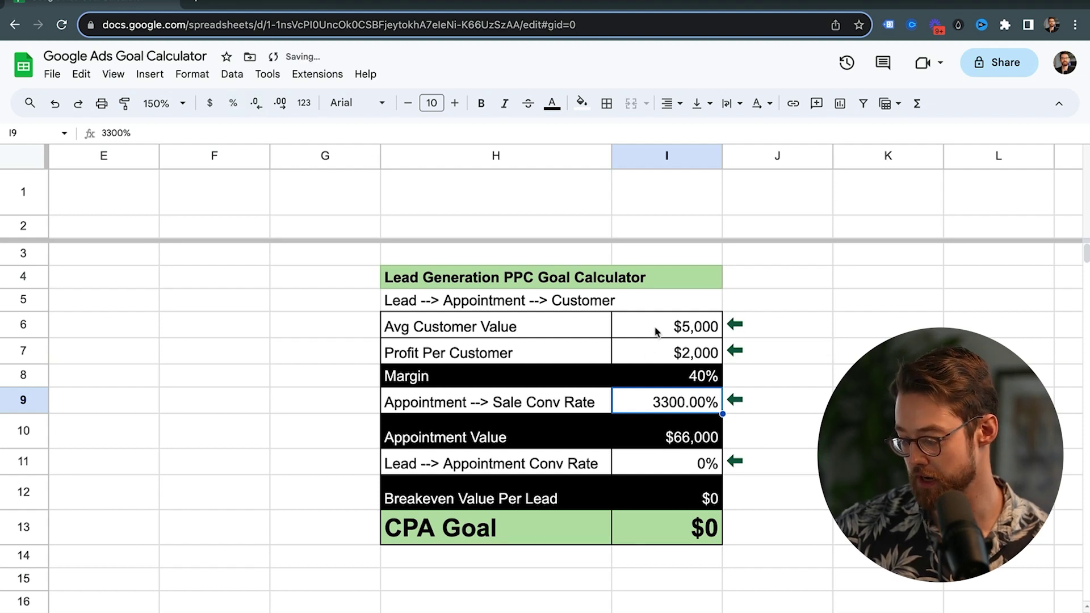
{"action": "double_click", "coordinate": [690, 400]}
{"action": "key", "text": "BackSpace"}
{"action": "key", "text": "BackSpace"}
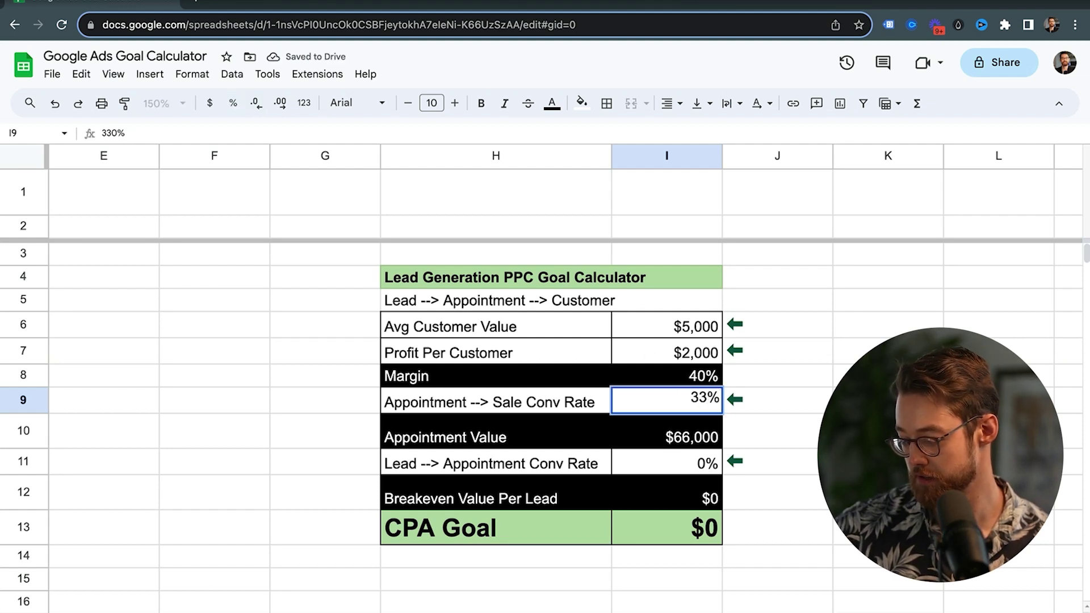
{"action": "key", "text": "Return"}
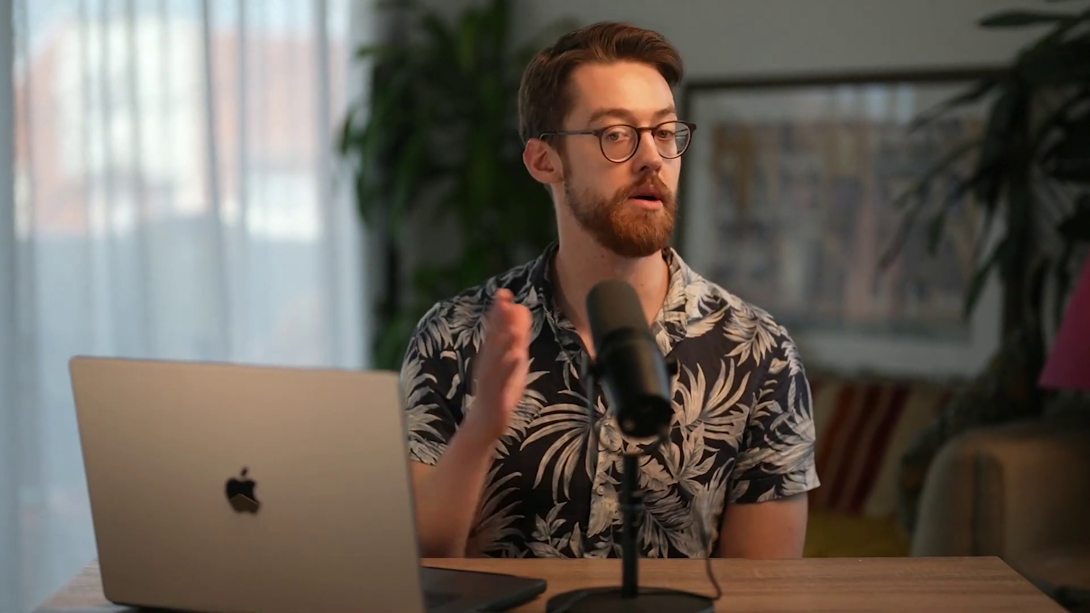
Set the Lead --> Appointment Conv Rate in the lead generation calculator to 25%
{"action": "left_click", "coordinate": [609, 473]}
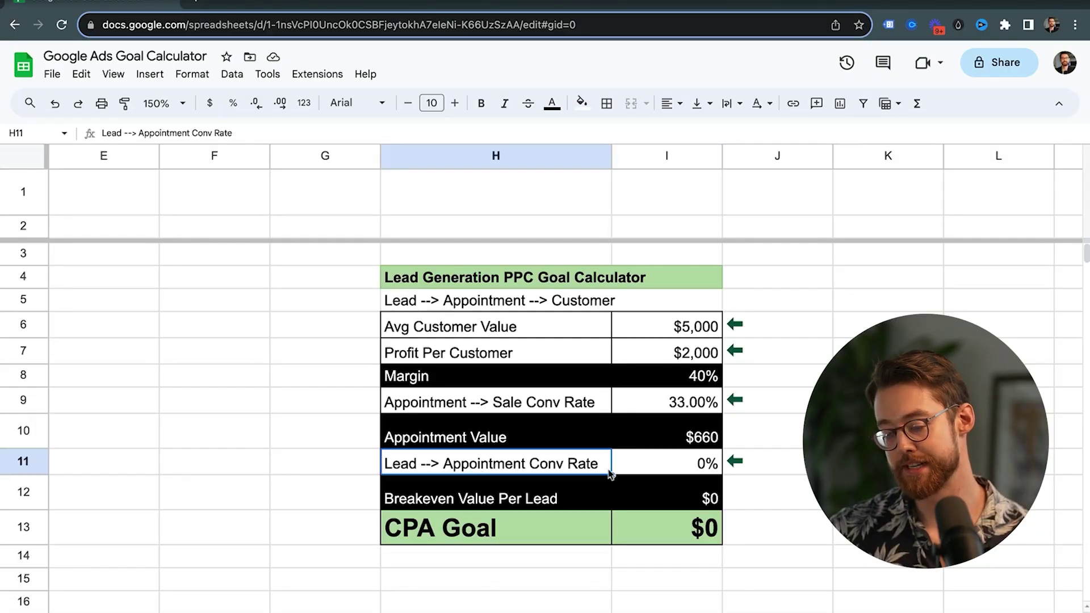
{"action": "left_click", "coordinate": [644, 469]}
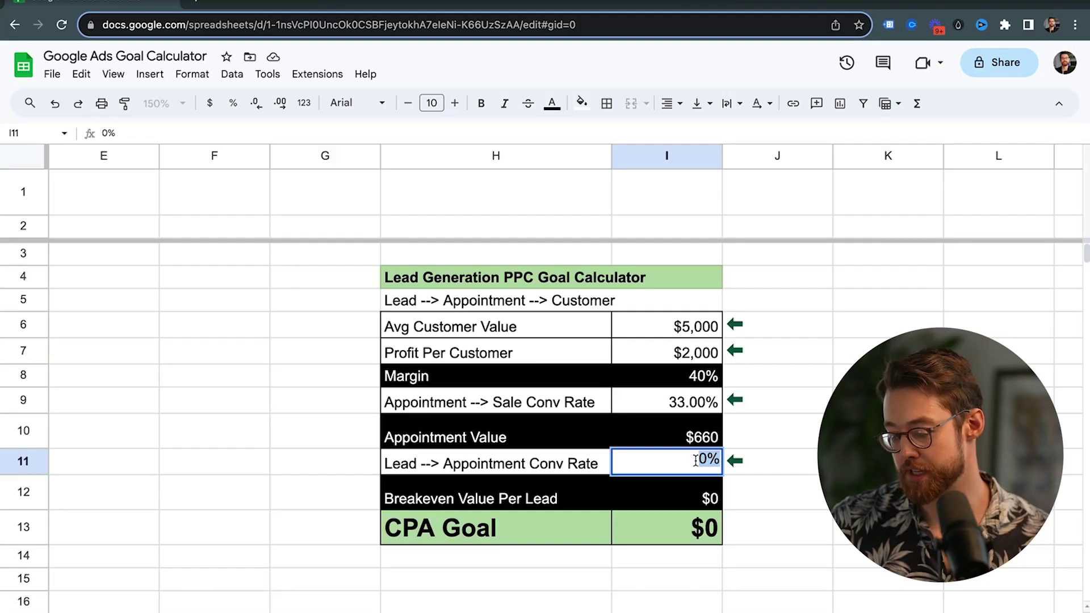
{"action": "mouse_move", "coordinate": [696, 460]}
{"action": "left_mouse_down"}
{"action": "mouse_move", "coordinate": [717, 460]}
{"action": "mouse_move", "coordinate": [707, 461]}
{"action": "left_mouse_up"}
{"action": "left_click", "coordinate": [698, 461]}
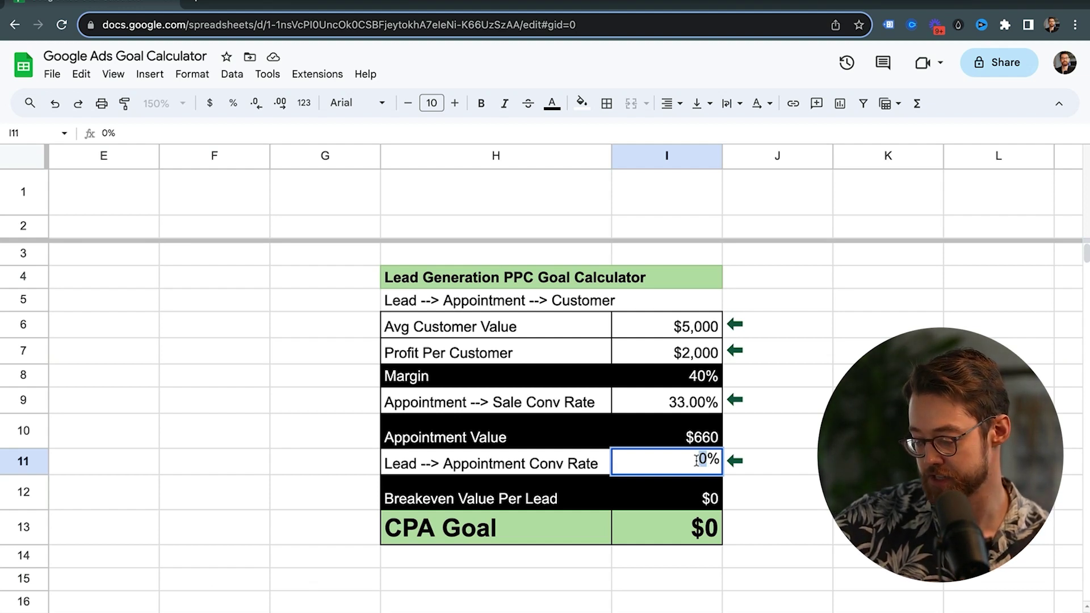
{"action": "type", "text": "25"}
{"action": "key", "text": "Return"}
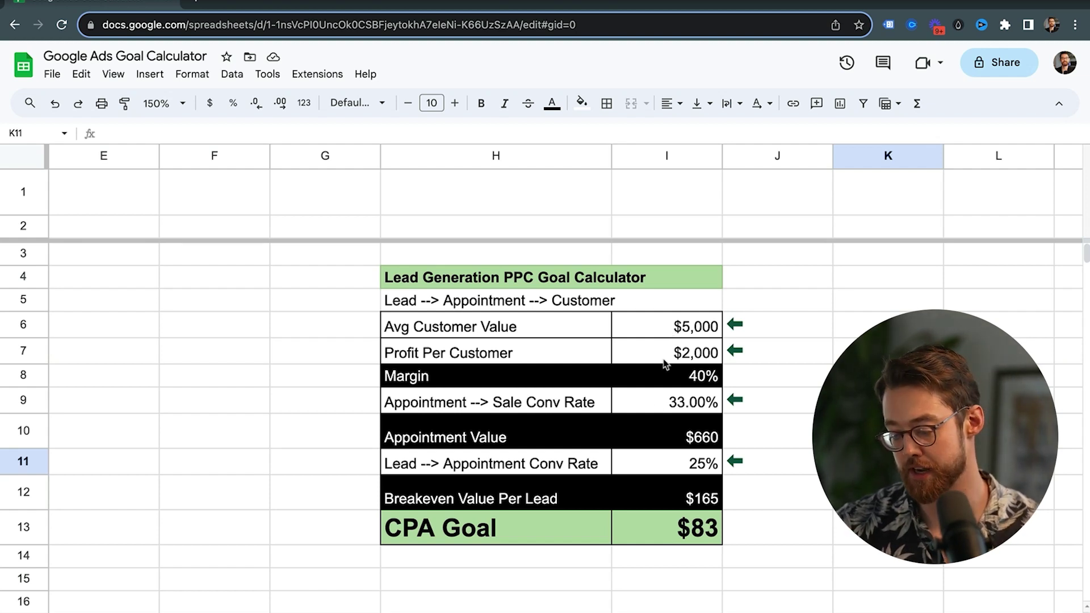
Review the Breakeven Value Per Lead and CPA Goal results in the lead generation calculator
{"action": "left_click", "coordinate": [530, 497]}
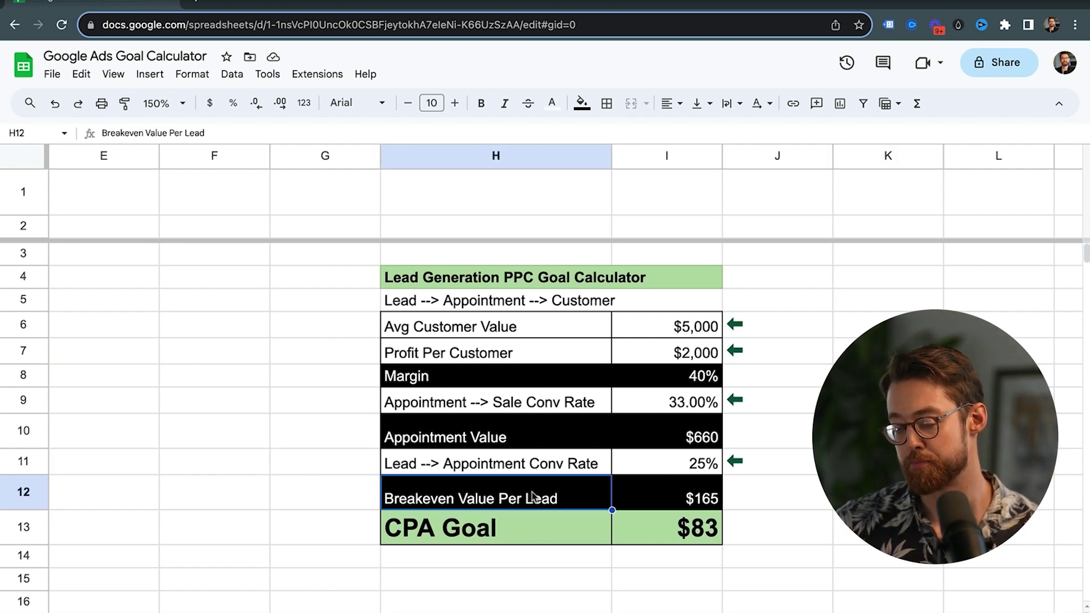
{"action": "left_click", "coordinate": [650, 485]}
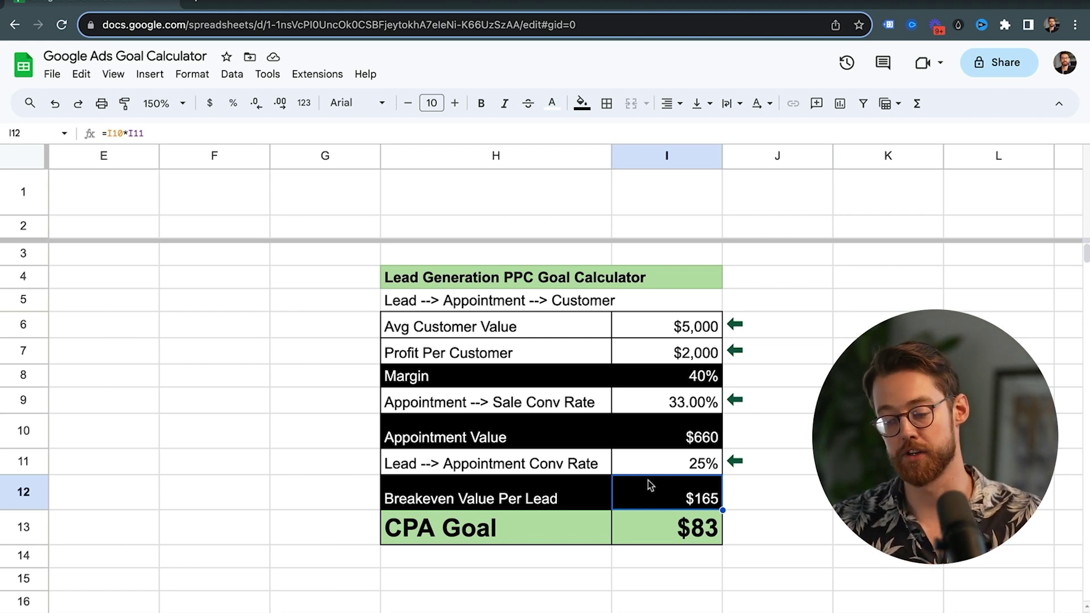
{"action": "left_click", "coordinate": [591, 528]}
{"action": "left_click", "coordinate": [712, 529]}
{"action": "left_click", "coordinate": [778, 529]}
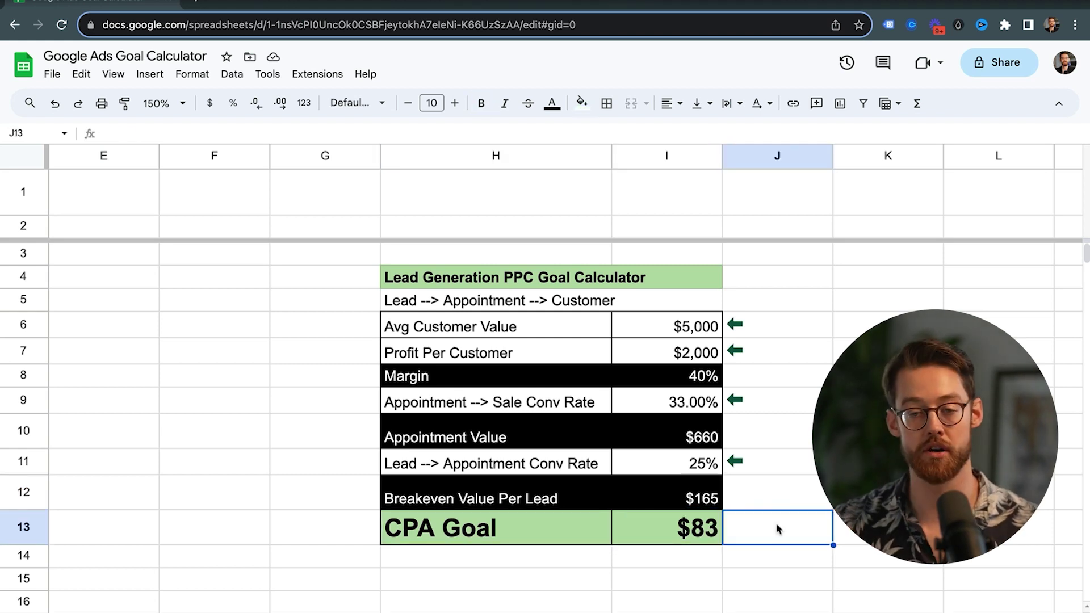